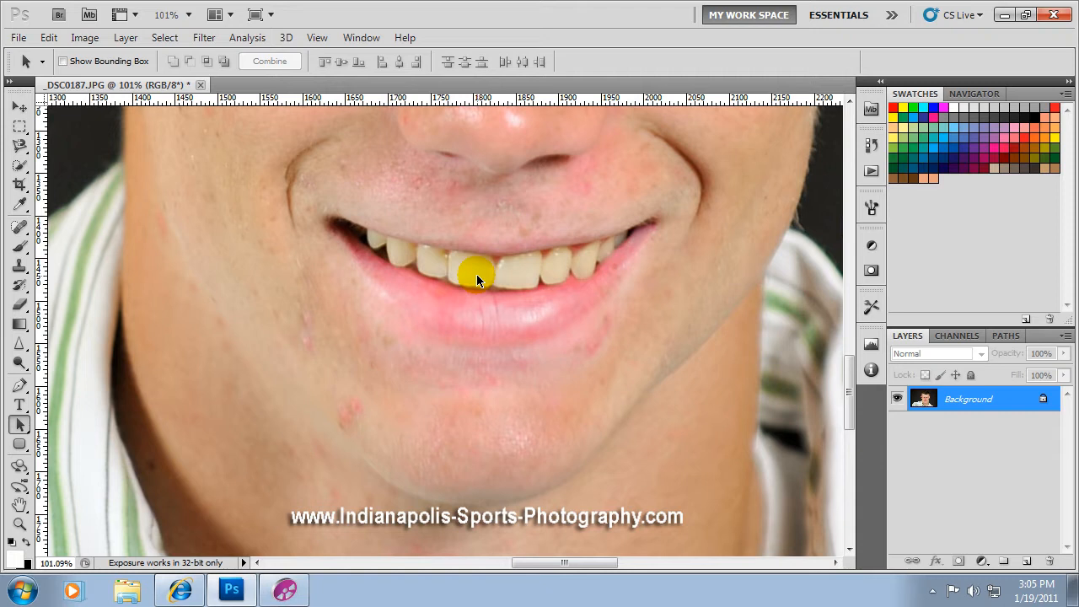
# Duplicate the Background layer and remove the red blemishes on the chin and cheek with the content-aware Spot Healing Brush
pyautogui.hotkey('ctrl', 'j')
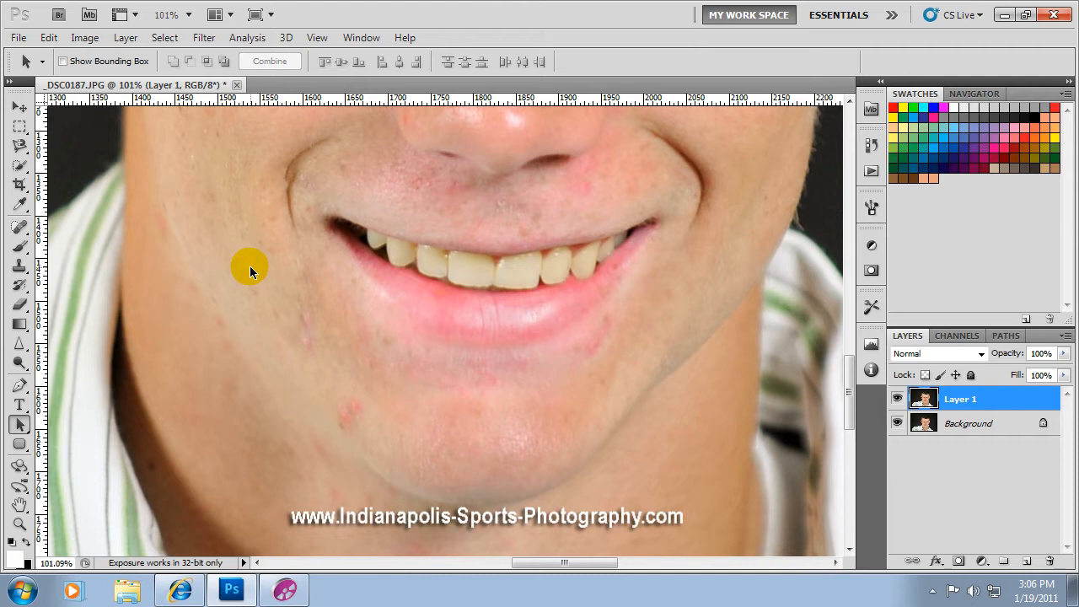
pyautogui.click(20, 230)
pyautogui.rightClick(20, 231)
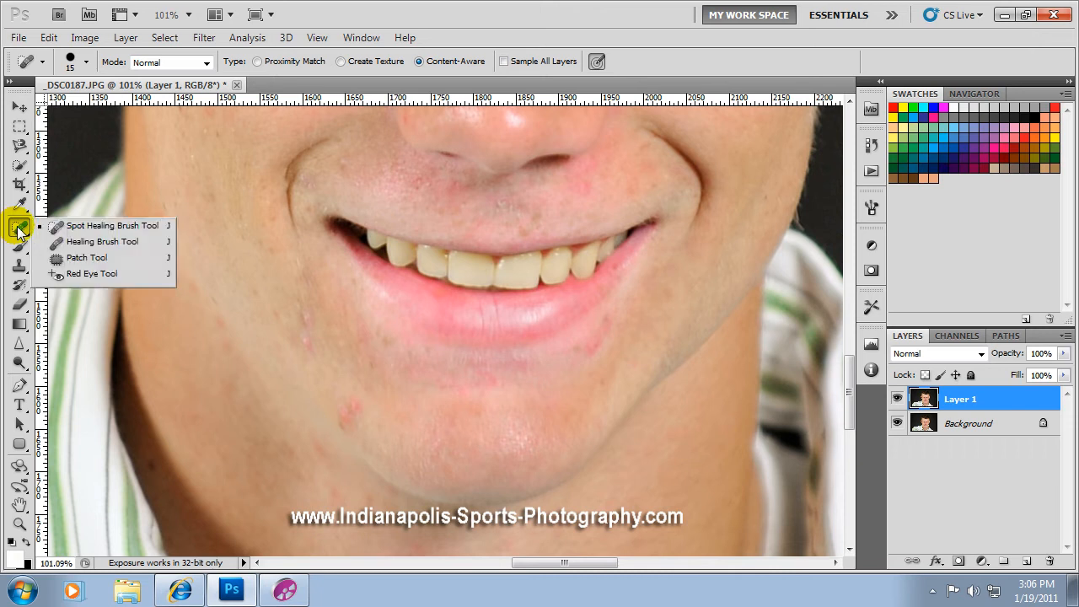
pyautogui.click(107, 229)
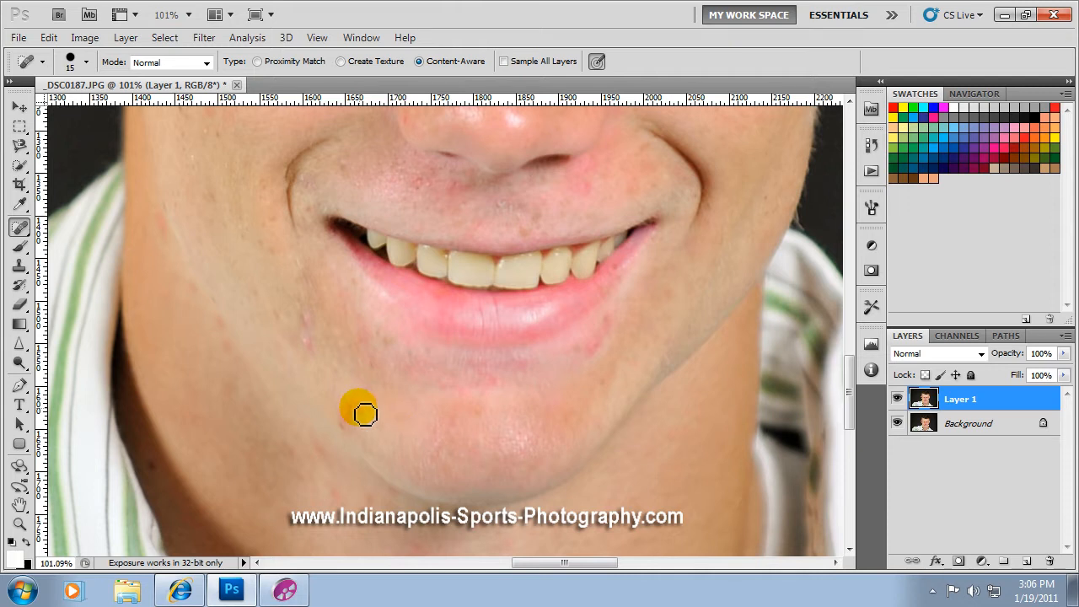
pyautogui.moveTo(365, 413)
pyautogui.mouseDown()
pyautogui.moveTo(349, 416)
pyautogui.moveTo(364, 418)
pyautogui.moveTo(352, 426)
pyautogui.mouseUp()
pyautogui.moveTo(308, 329); pyautogui.dragTo(310, 348)
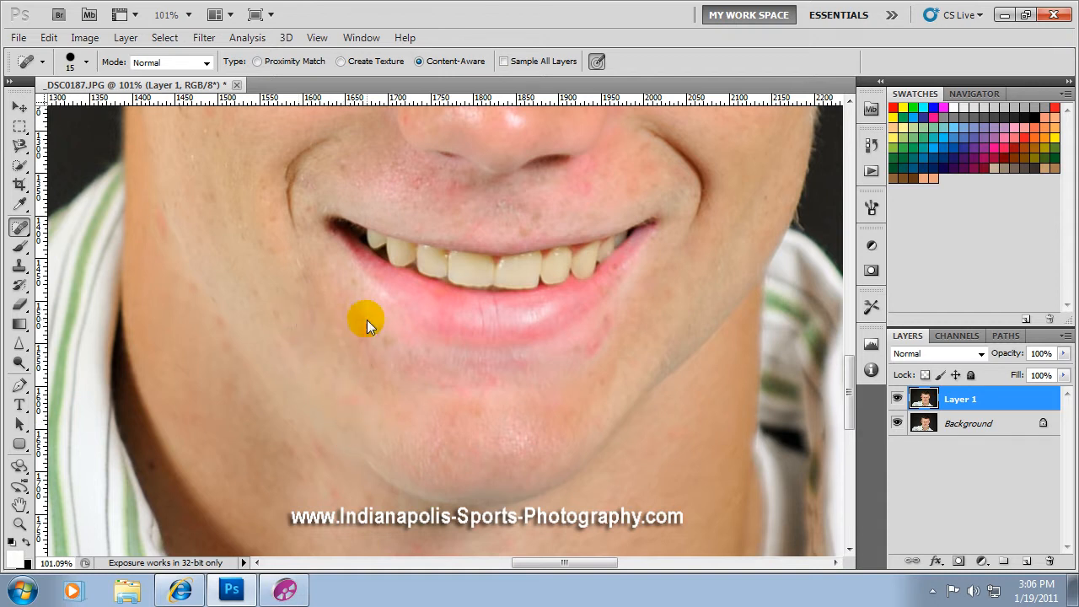
# Heal the red patches and spots around and below the lower lip with the Spot Healing Brush
pyautogui.moveTo(371, 322)
pyautogui.mouseDown()
pyautogui.moveTo(374, 362)
pyautogui.moveTo(379, 346)
pyautogui.moveTo(404, 357)
pyautogui.mouseUp()
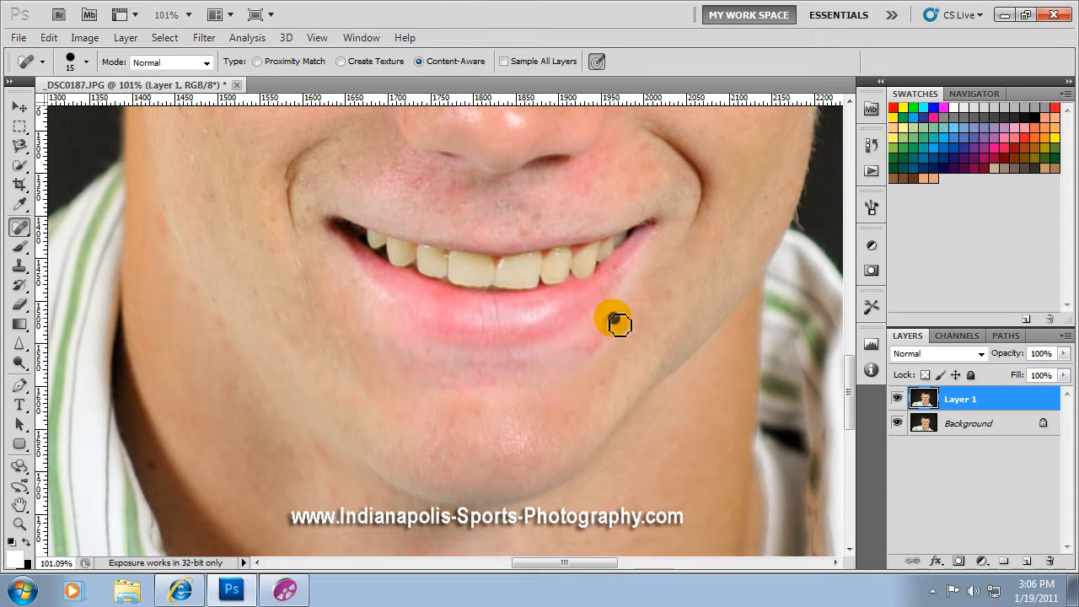
pyautogui.moveTo(617, 317); pyautogui.dragTo(598, 352)
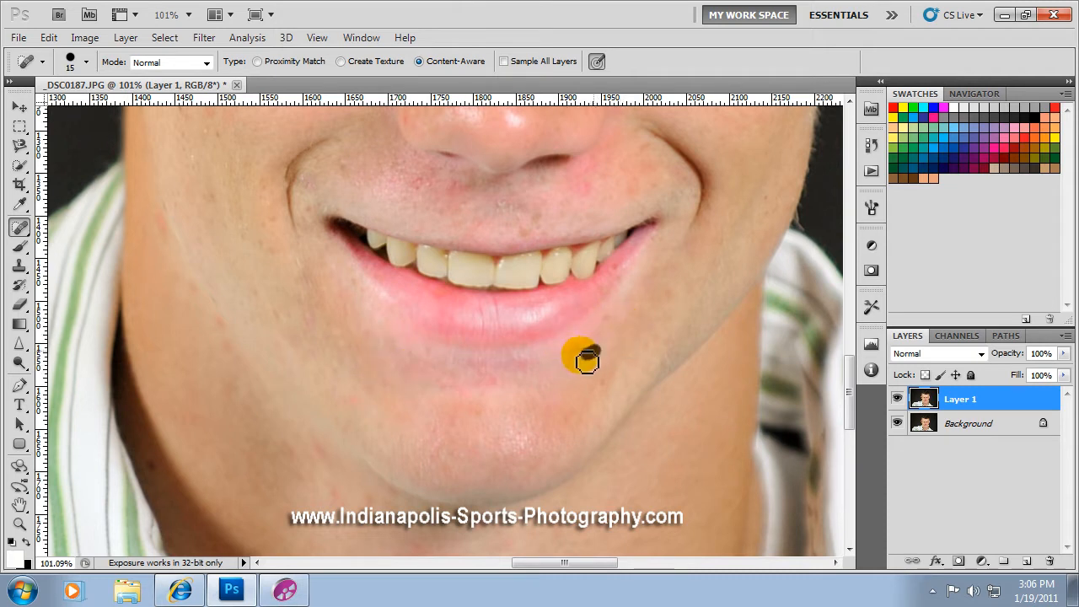
pyautogui.moveTo(628, 310)
pyautogui.mouseDown()
pyautogui.moveTo(586, 350)
pyautogui.moveTo(537, 367)
pyautogui.moveTo(472, 369)
pyautogui.moveTo(465, 387)
pyautogui.moveTo(434, 382)
pyautogui.mouseUp()
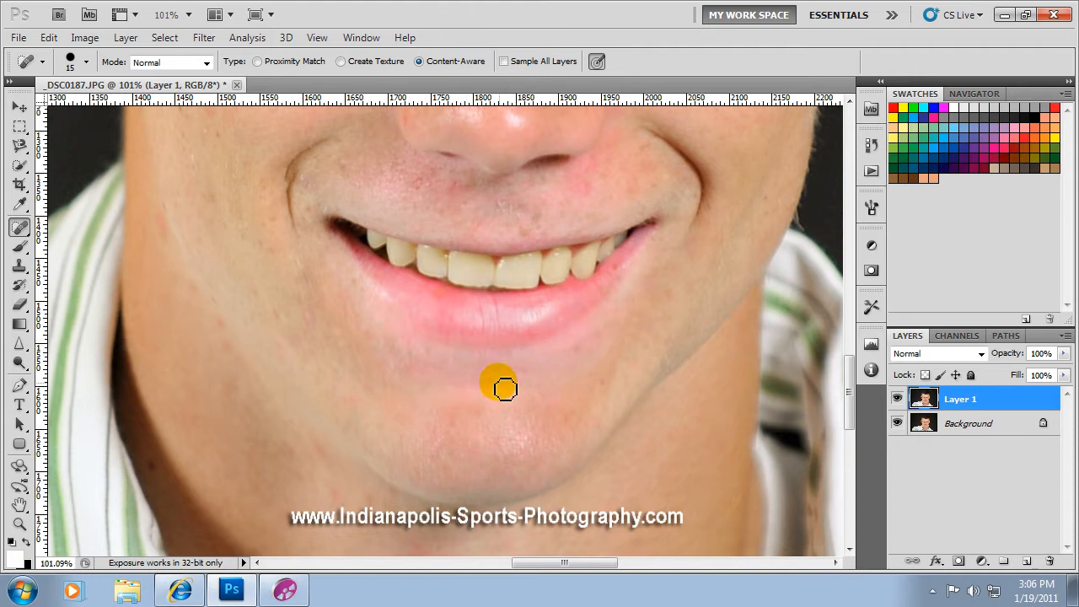
pyautogui.moveTo(504, 391)
pyautogui.mouseDown()
pyautogui.moveTo(413, 379)
pyautogui.moveTo(432, 387)
pyautogui.mouseUp()
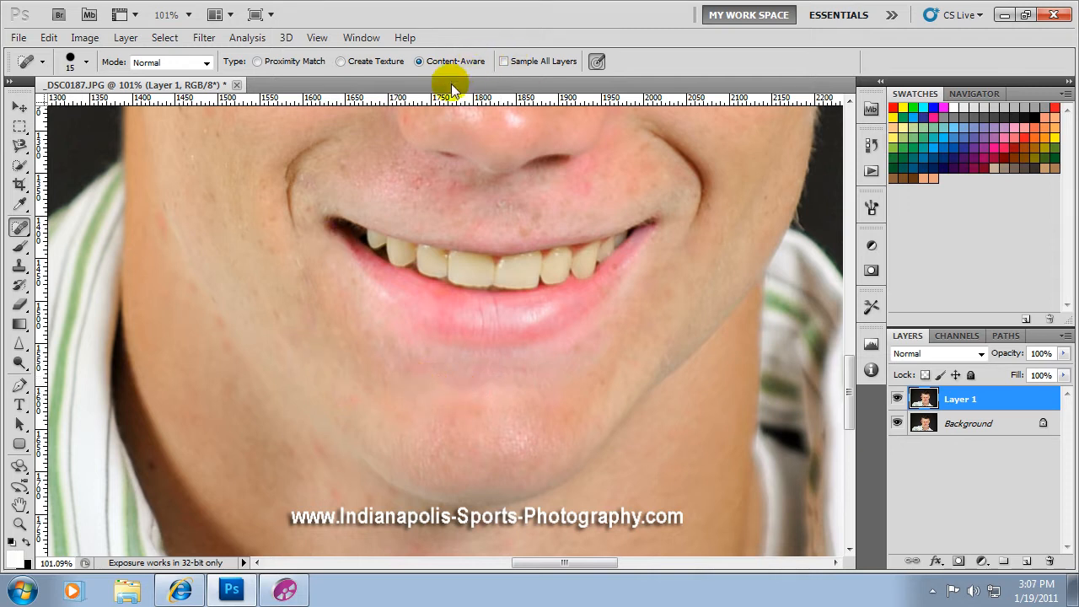
# Heal the spots and redness beside the nose, above the upper lip and near the smile line with the Spot Healing Brush
pyautogui.click(406, 118)
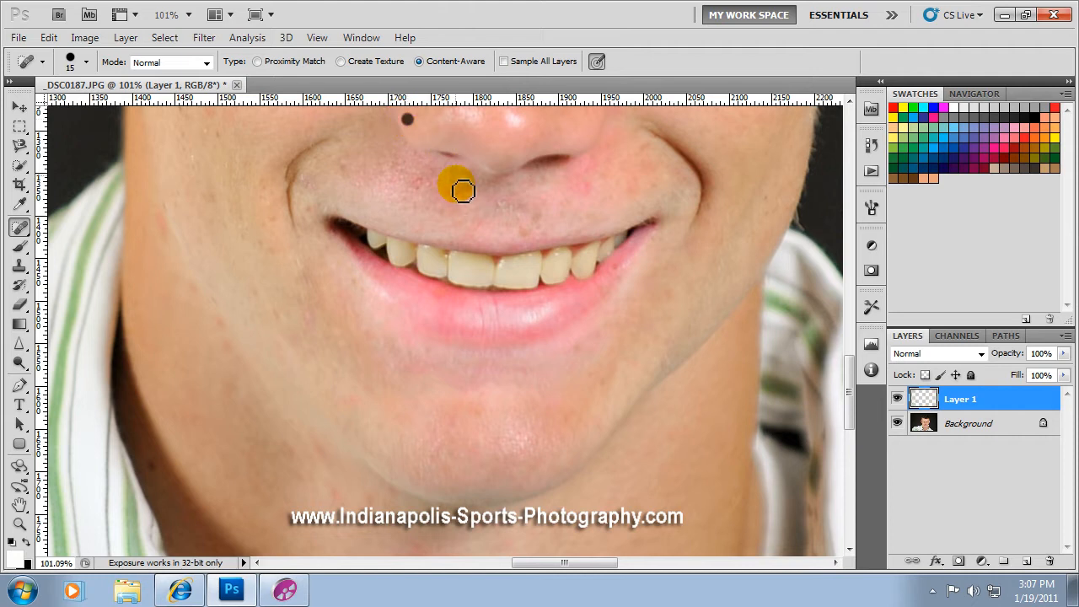
pyautogui.moveTo(590, 191)
pyautogui.mouseDown()
pyautogui.moveTo(566, 177)
pyautogui.moveTo(607, 178)
pyautogui.moveTo(602, 204)
pyautogui.moveTo(571, 183)
pyautogui.moveTo(516, 199)
pyautogui.moveTo(530, 222)
pyautogui.moveTo(524, 236)
pyautogui.moveTo(544, 230)
pyautogui.moveTo(548, 242)
pyautogui.mouseUp()
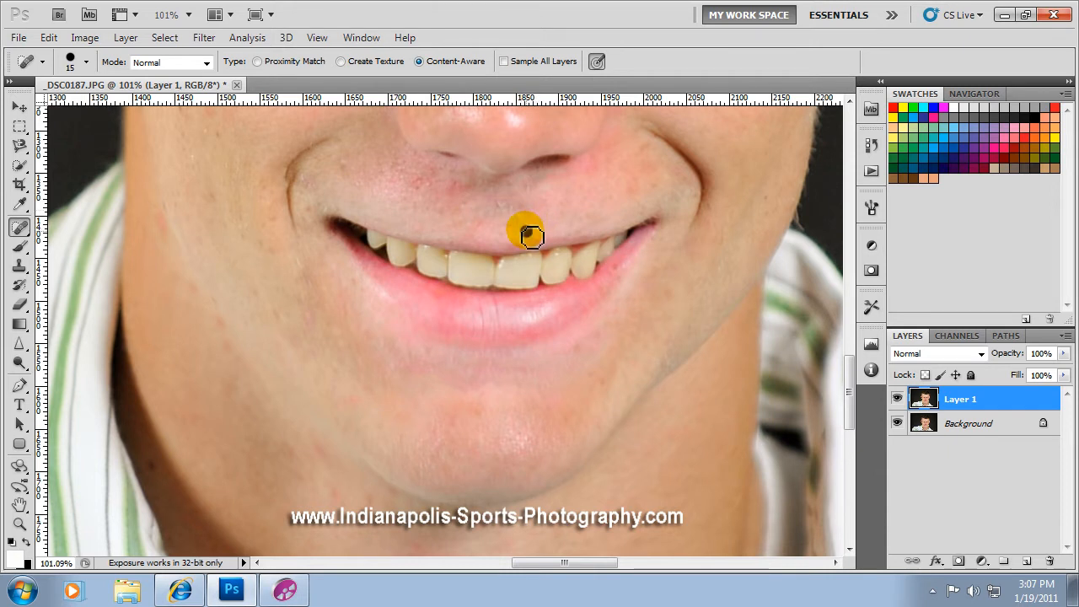
pyautogui.click(524, 232)
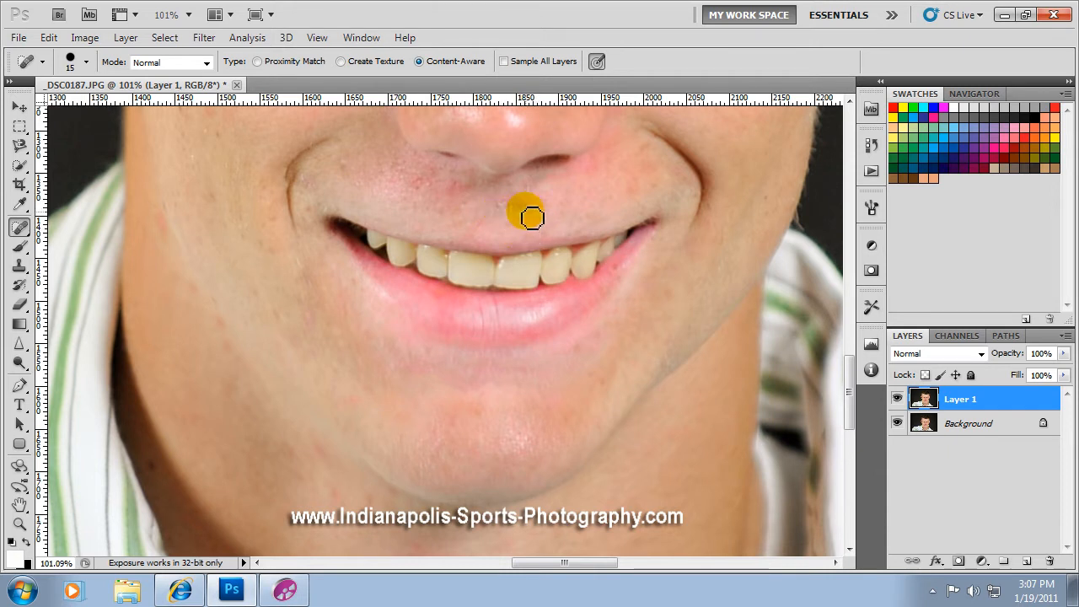
pyautogui.moveTo(531, 218)
pyautogui.mouseDown()
pyautogui.moveTo(514, 208)
pyautogui.moveTo(494, 224)
pyautogui.mouseUp()
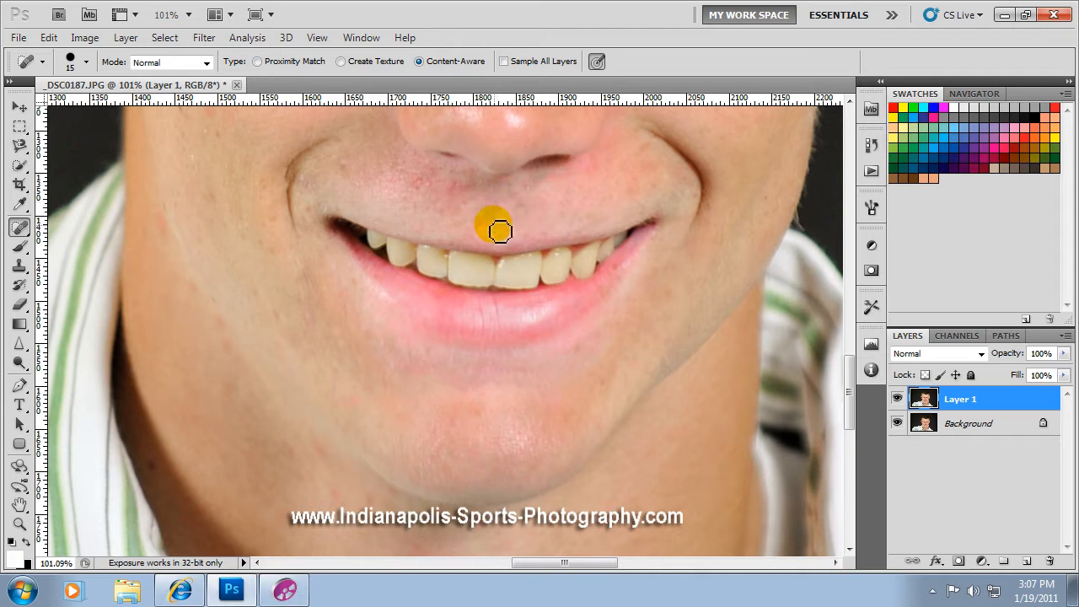
pyautogui.click(458, 187)
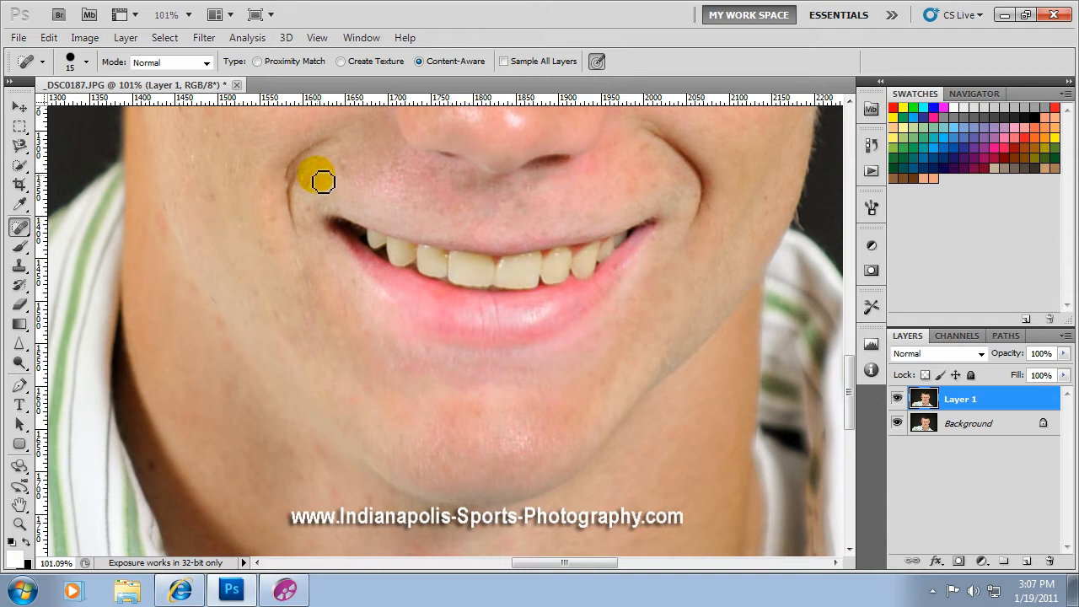
pyautogui.moveTo(316, 177)
pyautogui.mouseDown()
pyautogui.moveTo(311, 198)
pyautogui.moveTo(314, 188)
pyautogui.mouseUp()
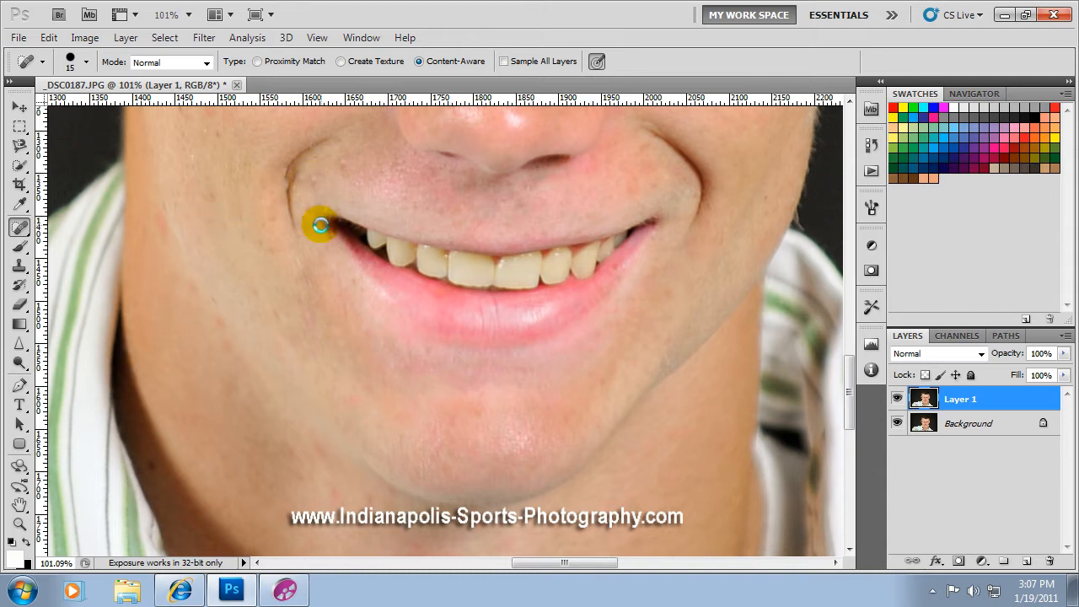
pyautogui.click(318, 183)
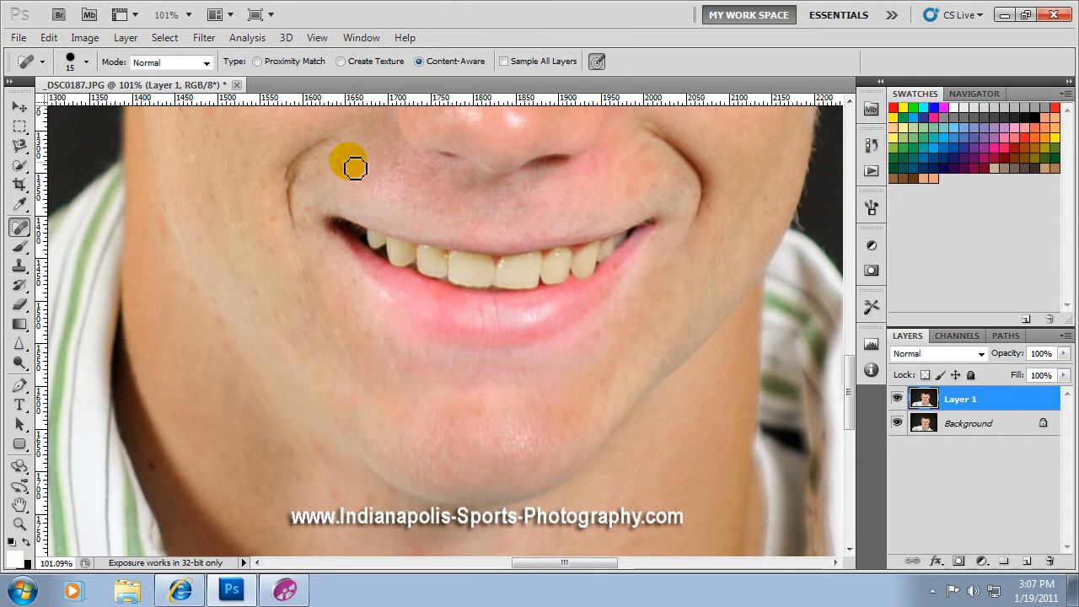
pyautogui.click(352, 165)
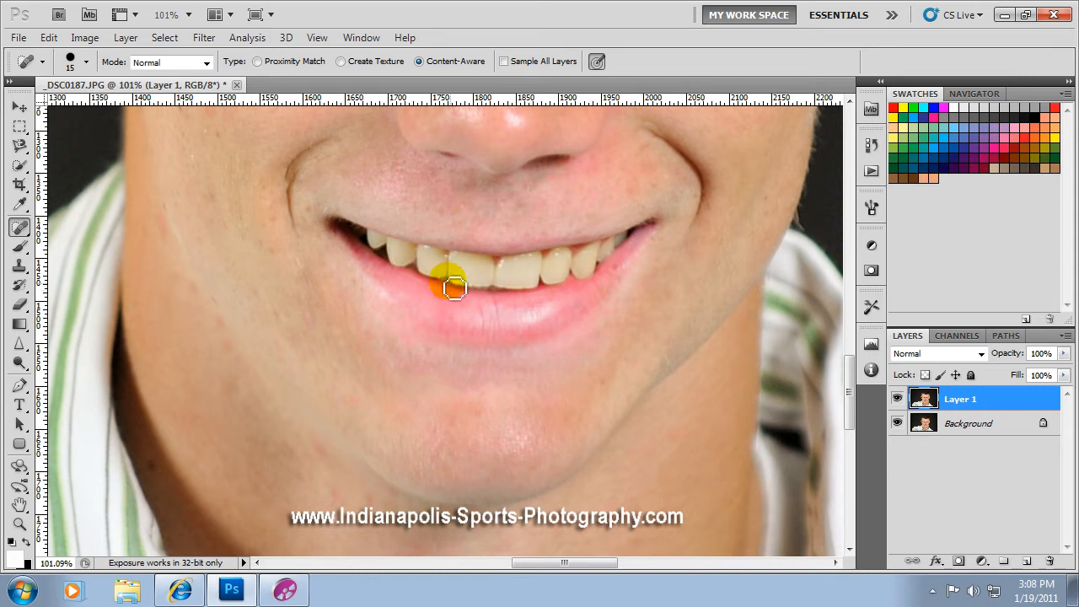
# Select all the teeth with the Quick Selection Tool, extending the selection loosely onto the lower lip
pyautogui.click(21, 165)
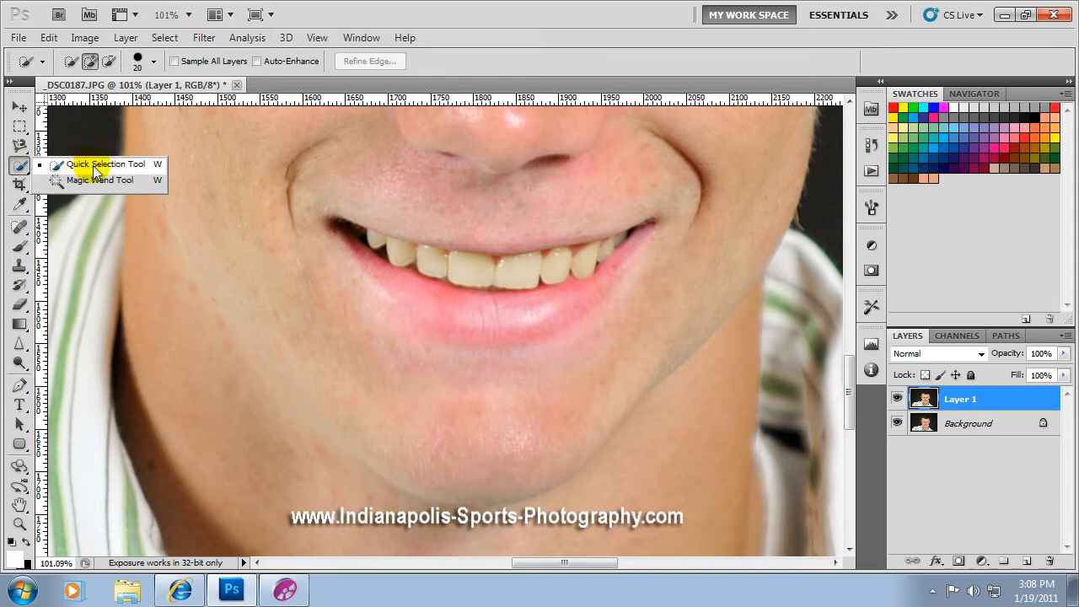
pyautogui.click(99, 165)
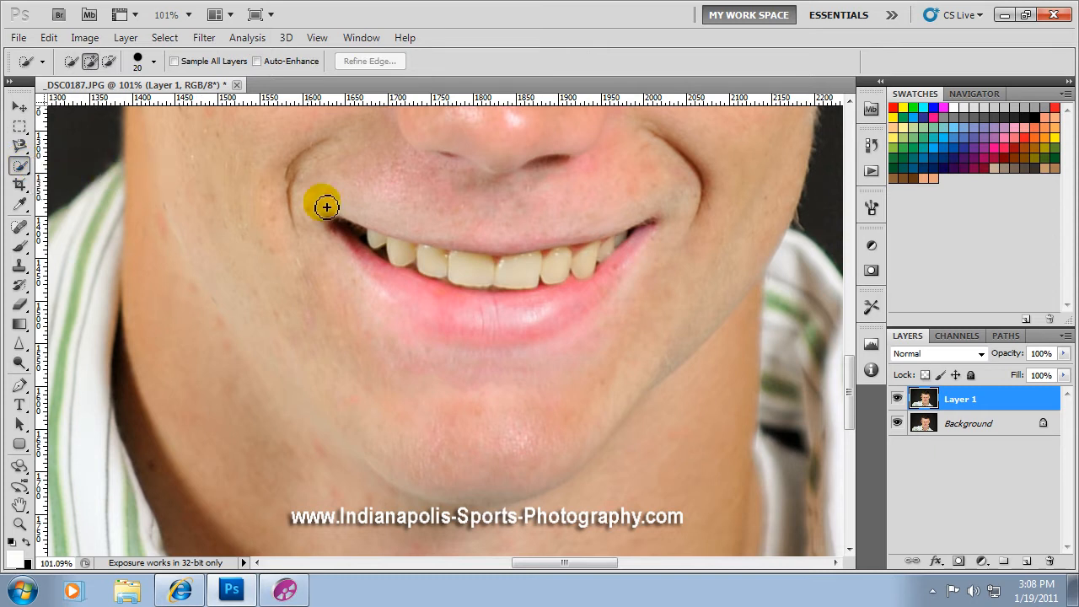
pyautogui.moveTo(409, 266); pyautogui.dragTo(548, 275)
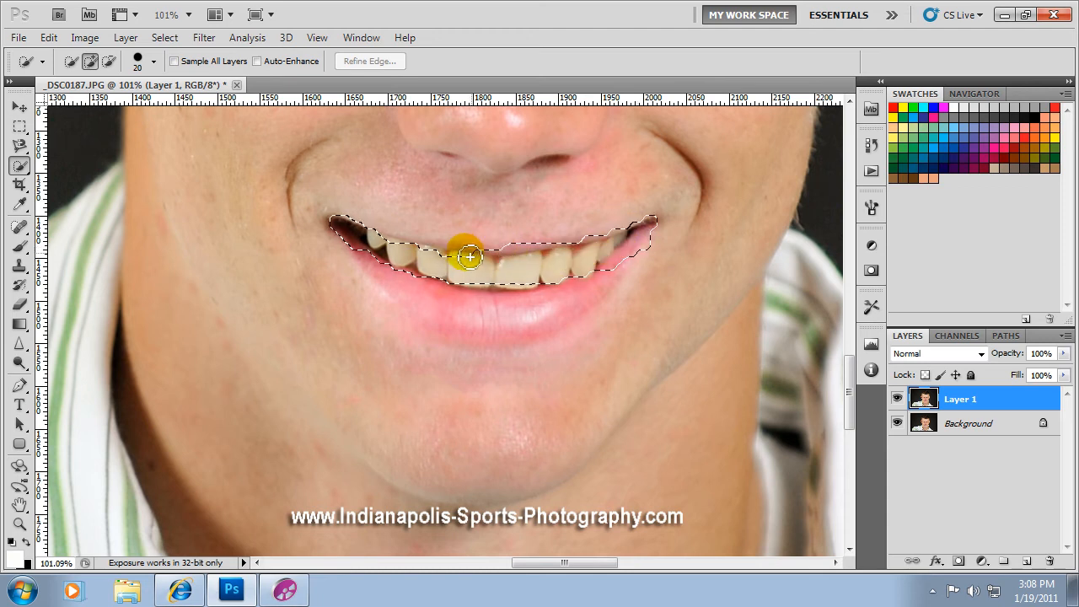
pyautogui.moveTo(392, 267)
pyautogui.mouseDown()
pyautogui.moveTo(491, 290)
pyautogui.moveTo(594, 273)
pyautogui.mouseUp()
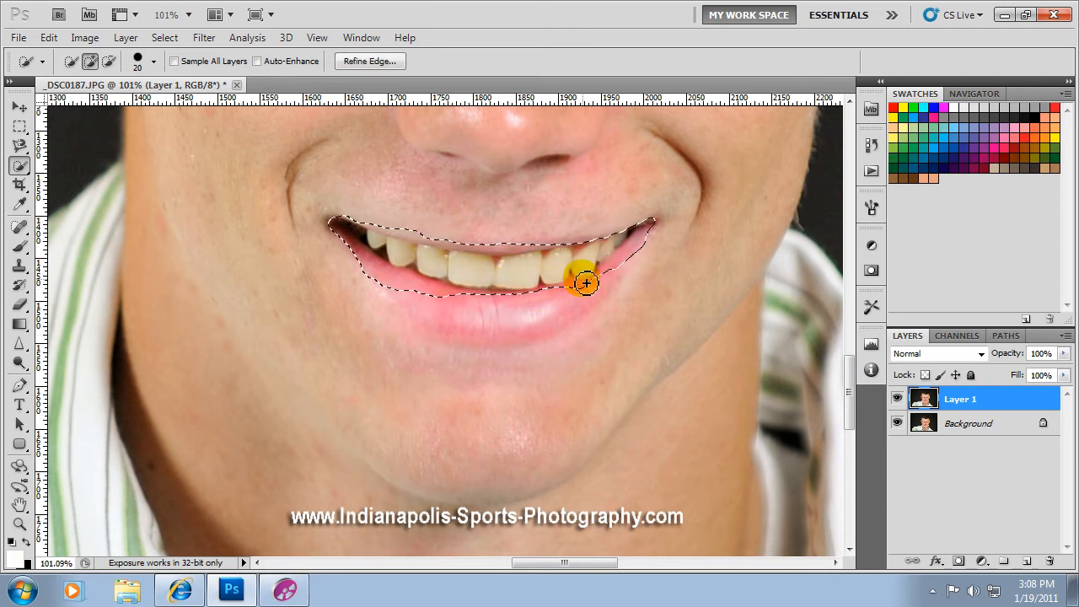
pyautogui.moveTo(503, 296); pyautogui.dragTo(510, 312)
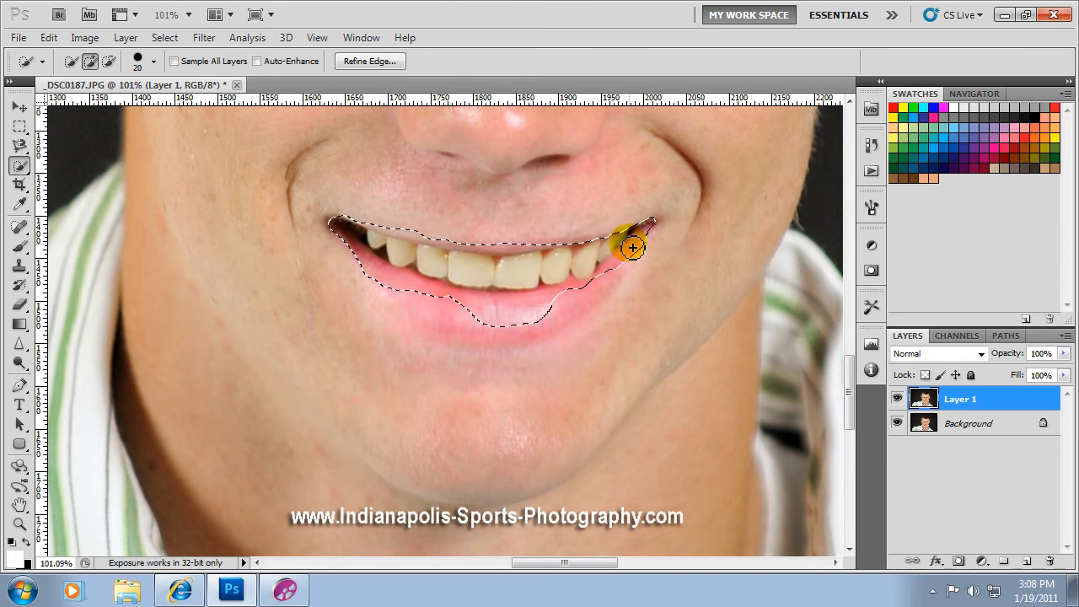
pyautogui.moveTo(577, 278)
pyautogui.mouseDown()
pyautogui.moveTo(494, 286)
pyautogui.moveTo(435, 257)
pyautogui.moveTo(380, 255)
pyautogui.moveTo(488, 304)
pyautogui.moveTo(551, 274)
pyautogui.mouseUp()
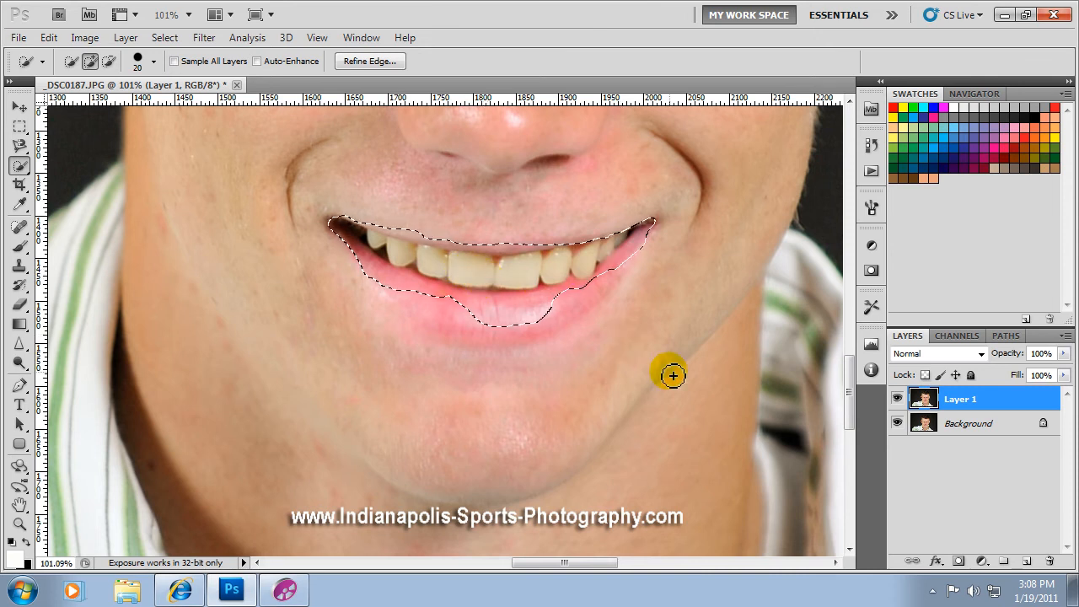
# Add a Hue/Saturation adjustment layer for the selection, target Yellows by sampling a tooth, and set the saturation to -40
pyautogui.click(983, 565)
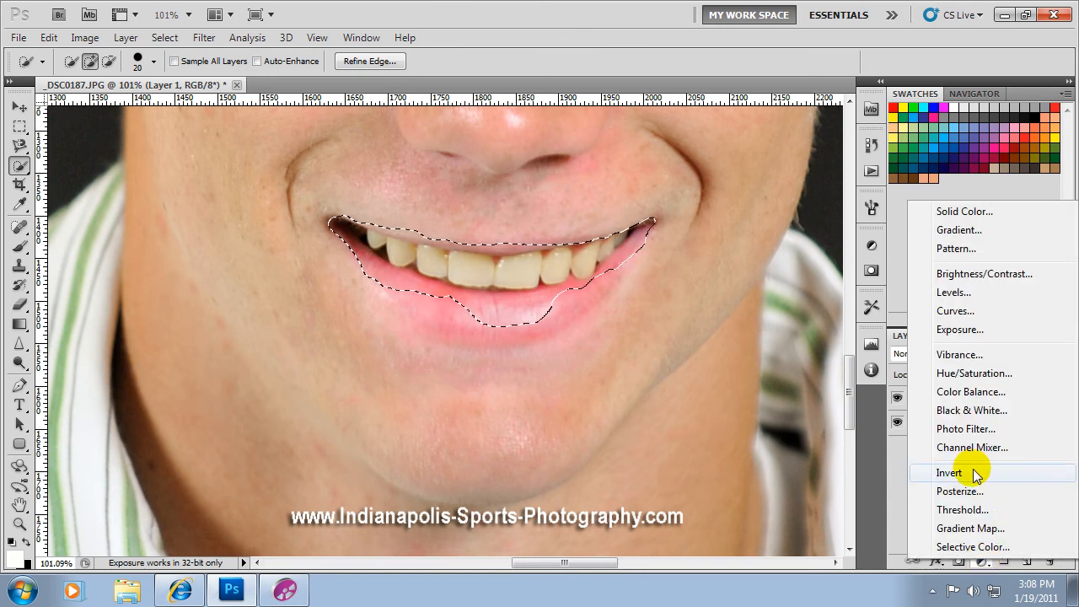
pyautogui.click(961, 375)
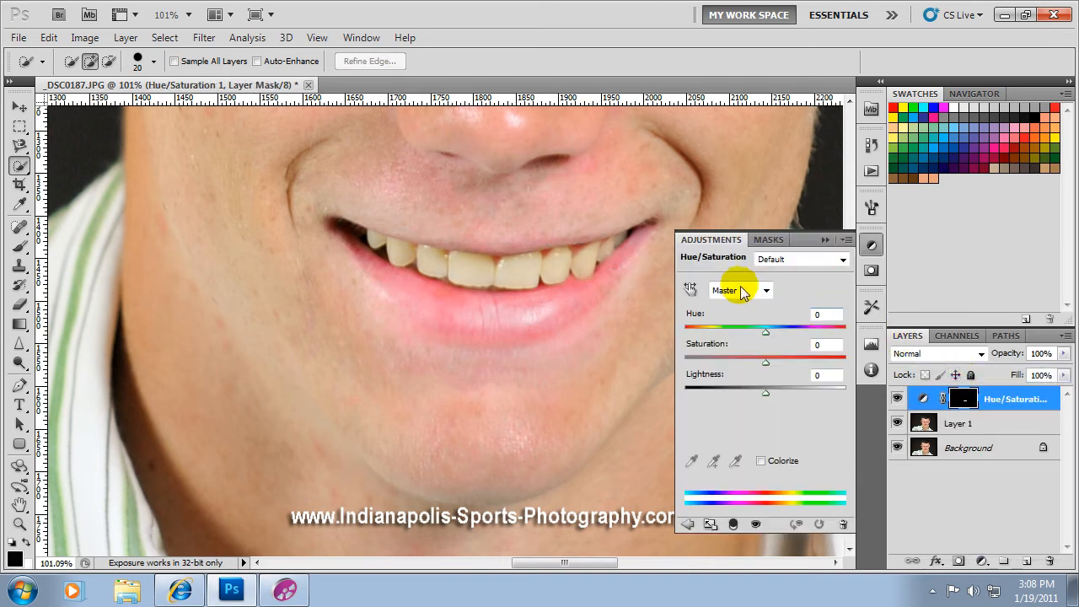
pyautogui.click(690, 290)
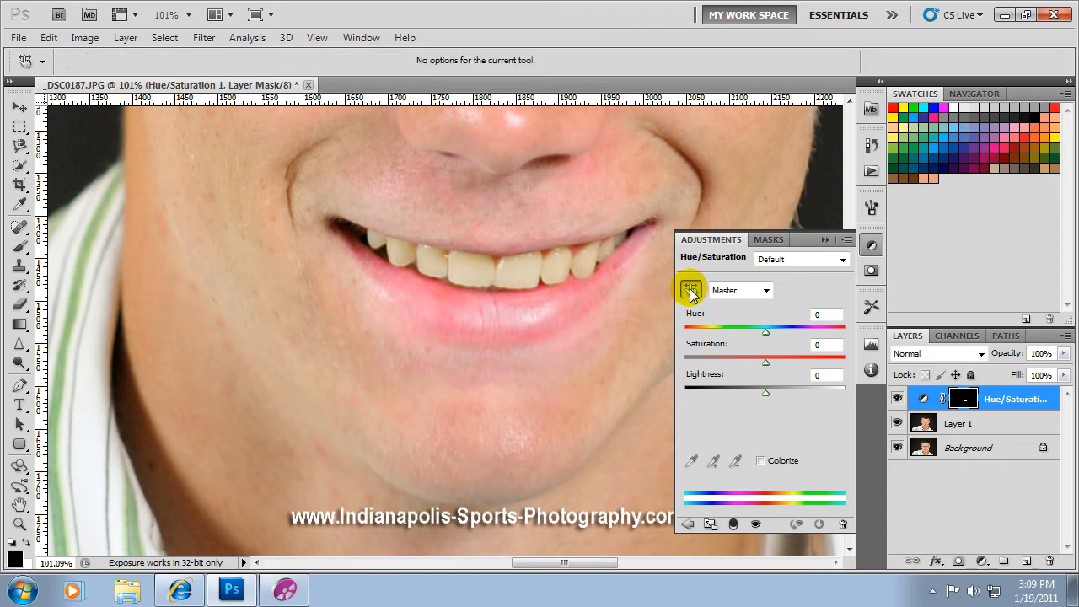
pyautogui.click(525, 267)
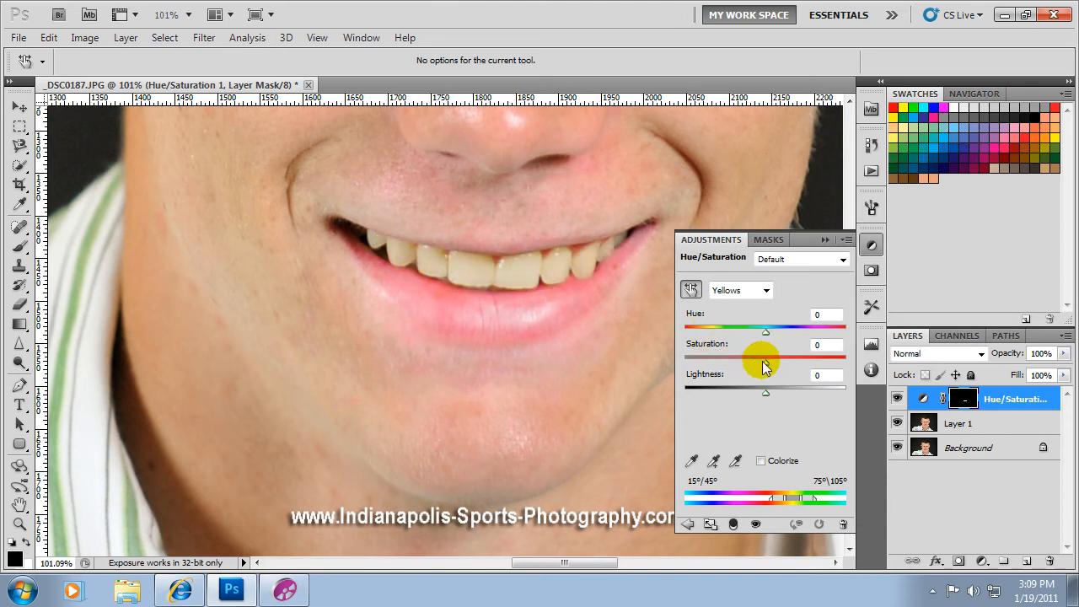
pyautogui.moveTo(766, 369); pyautogui.dragTo(732, 369)
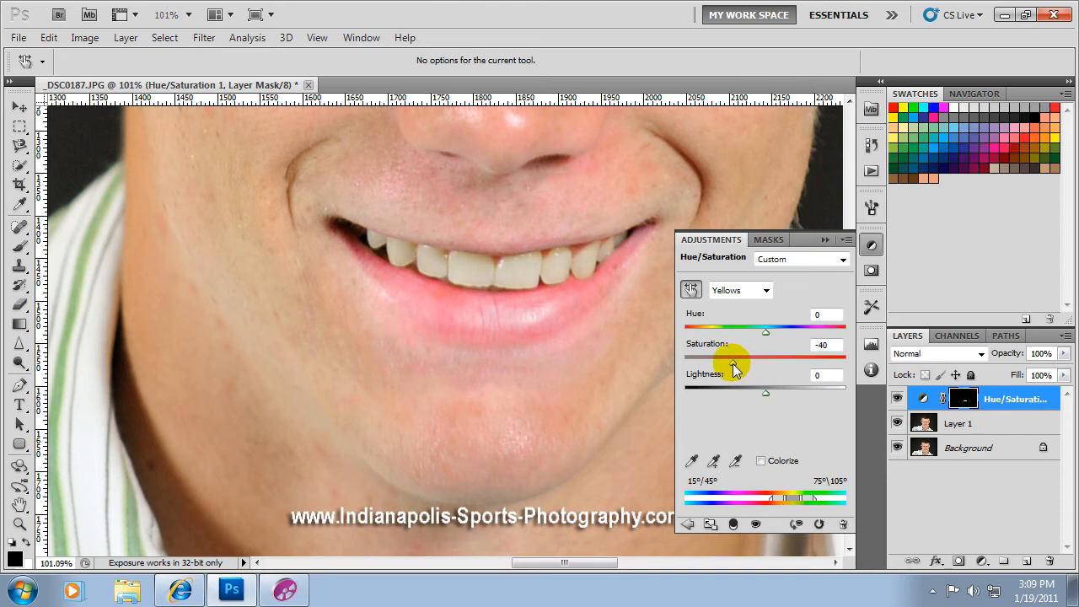
# Preview the teeth with and without the adjustment, and set the Yellows lightness to +70
pyautogui.click(898, 399)
pyautogui.click(898, 399)
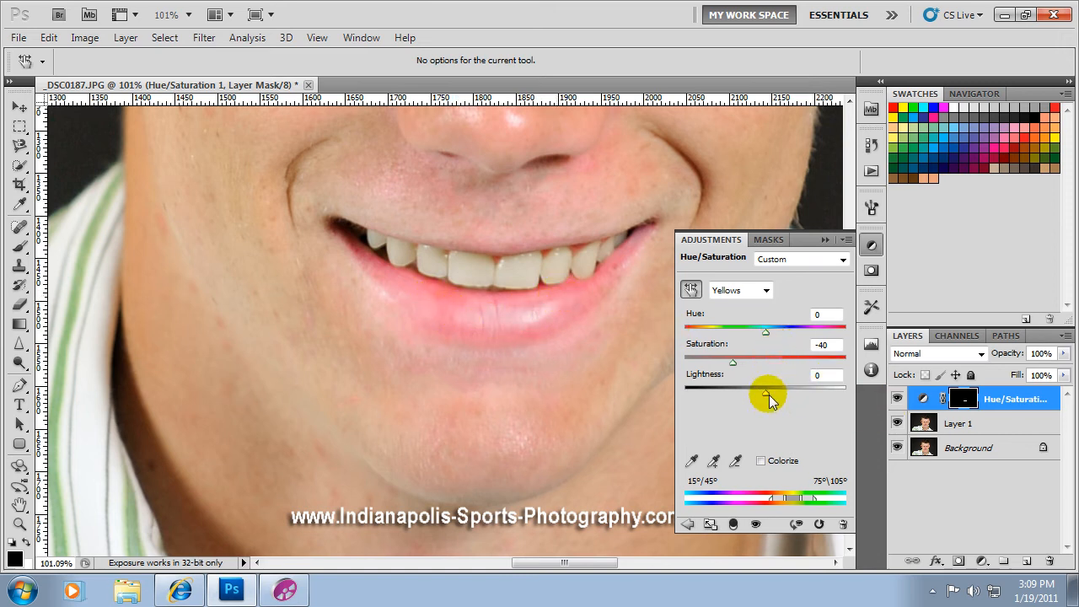
pyautogui.moveTo(767, 394); pyautogui.dragTo(823, 397)
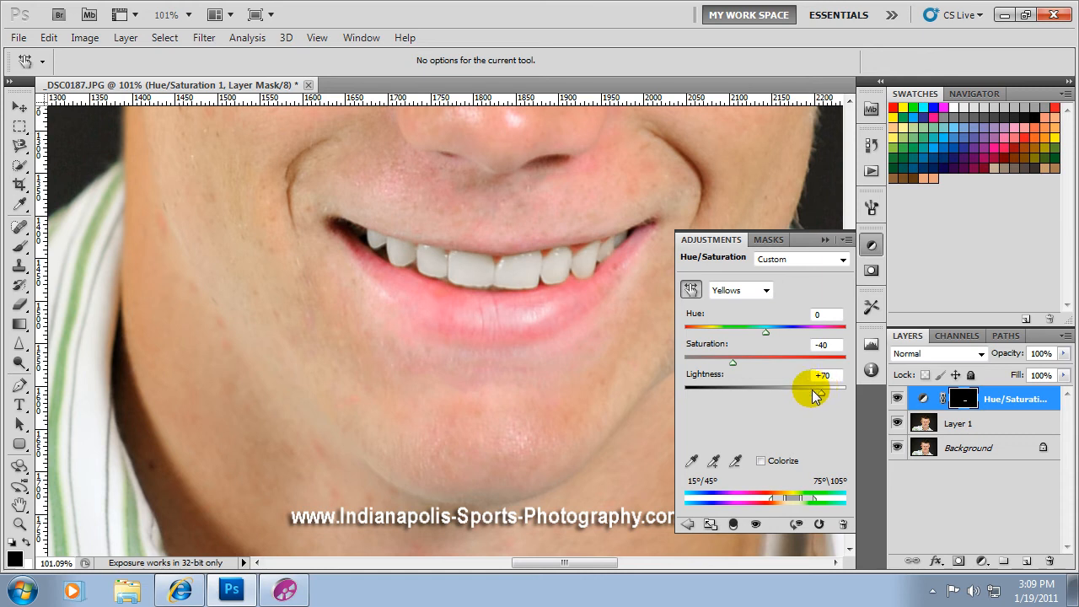
# Compare the photo with the Hue/Saturation adjustment and the healed Layer 1 hidden and shown
pyautogui.click(898, 399)
pyautogui.click(899, 398)
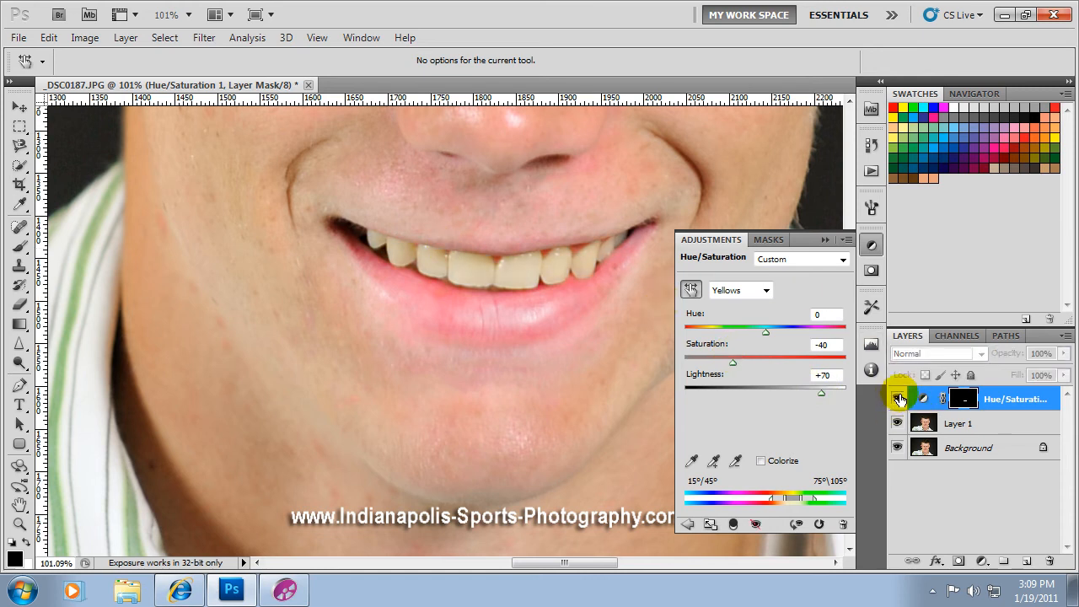
pyautogui.click(899, 399)
pyautogui.click(898, 423)
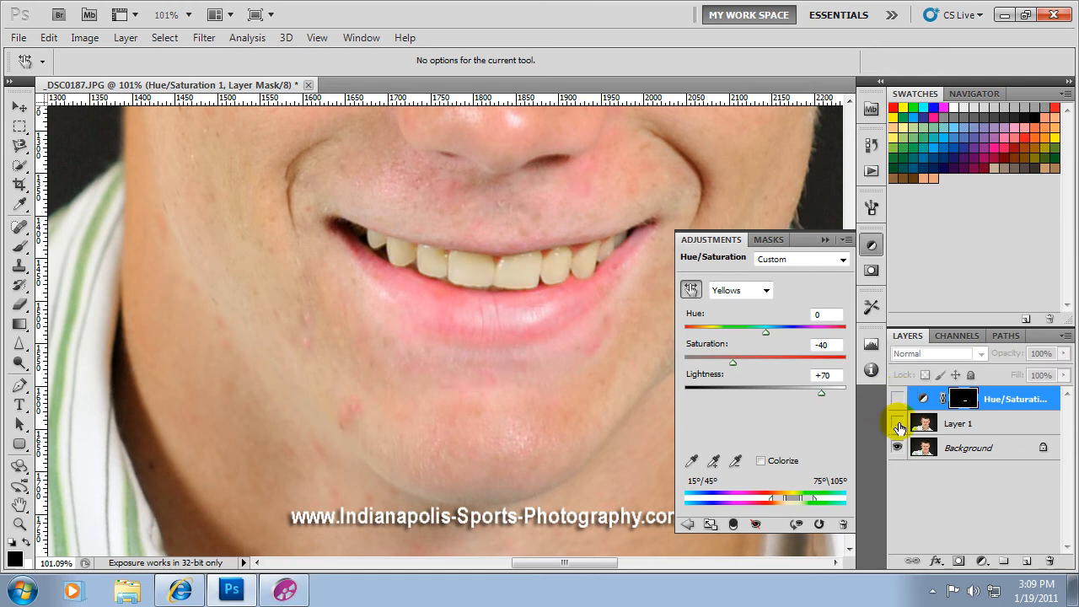
pyautogui.click(898, 425)
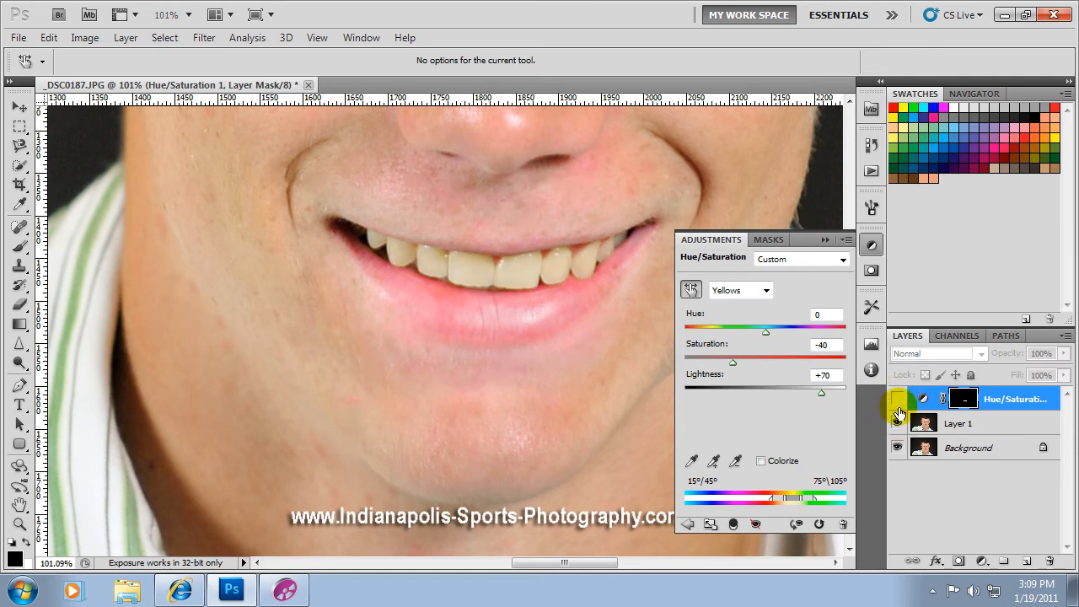
pyautogui.click(897, 401)
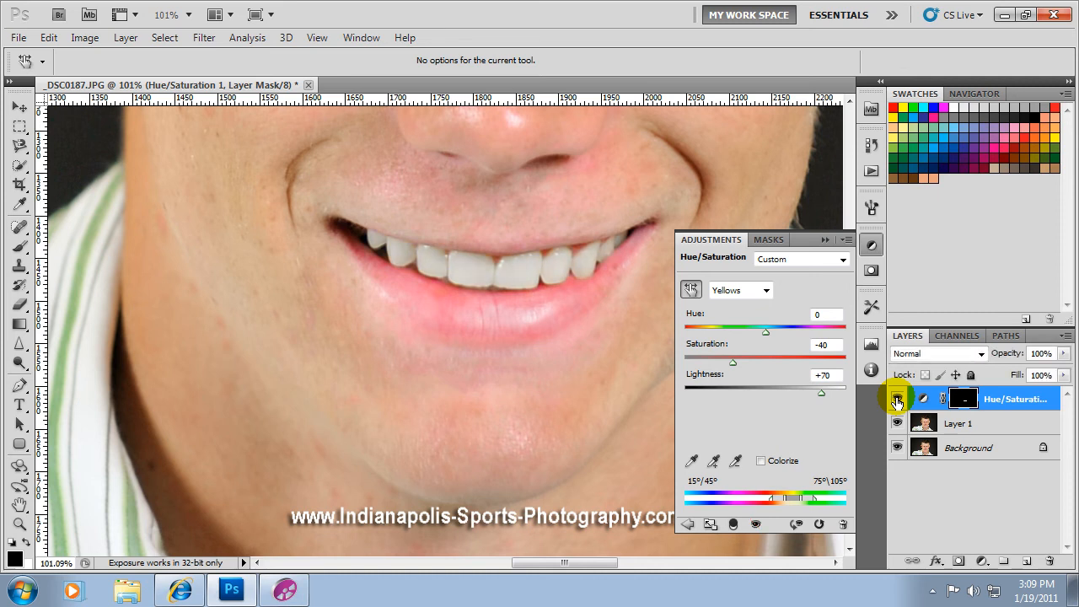
# Collapse the Hue/Saturation settings and flatten the image into a single layer
pyautogui.click(825, 240)
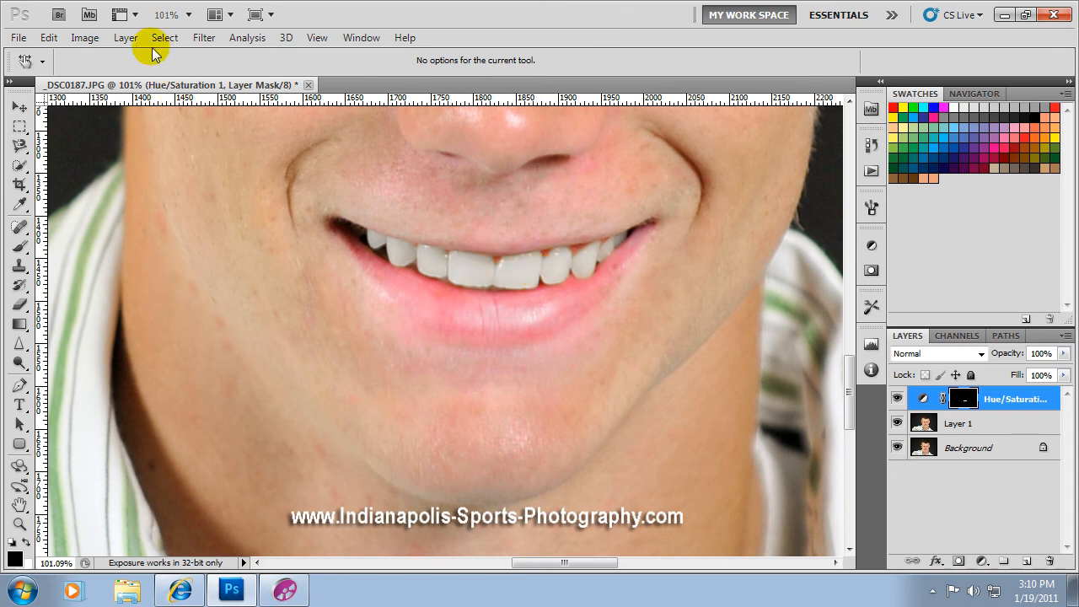
pyautogui.click(123, 39)
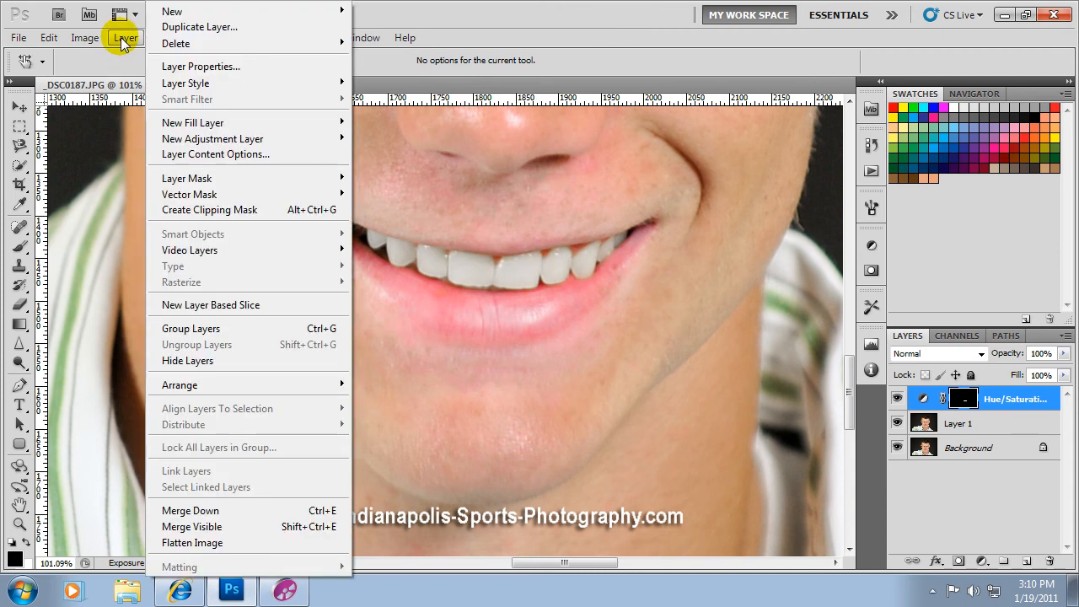
pyautogui.click(222, 543)
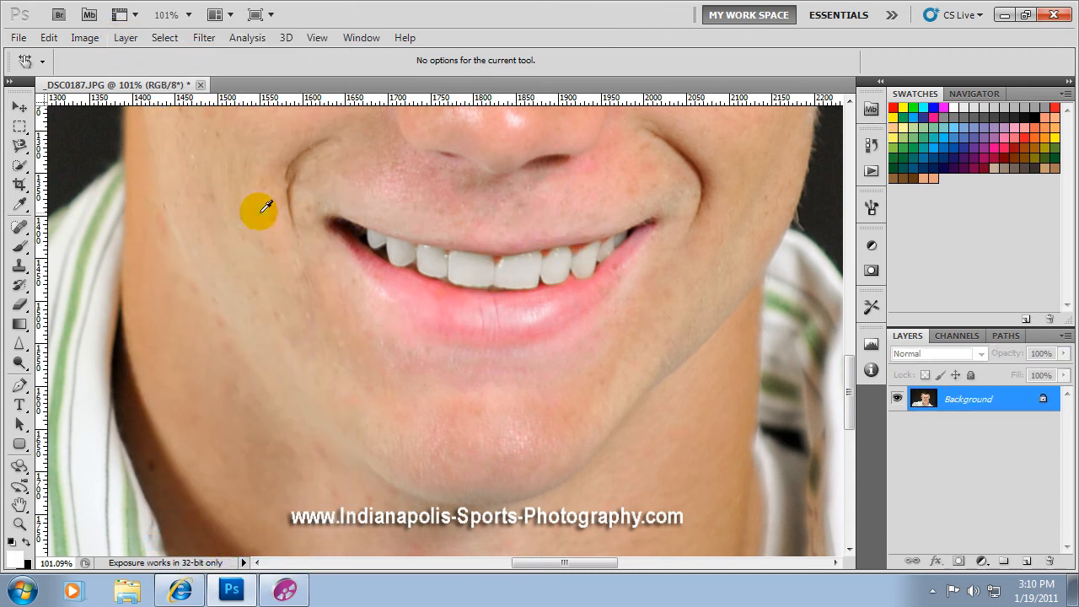